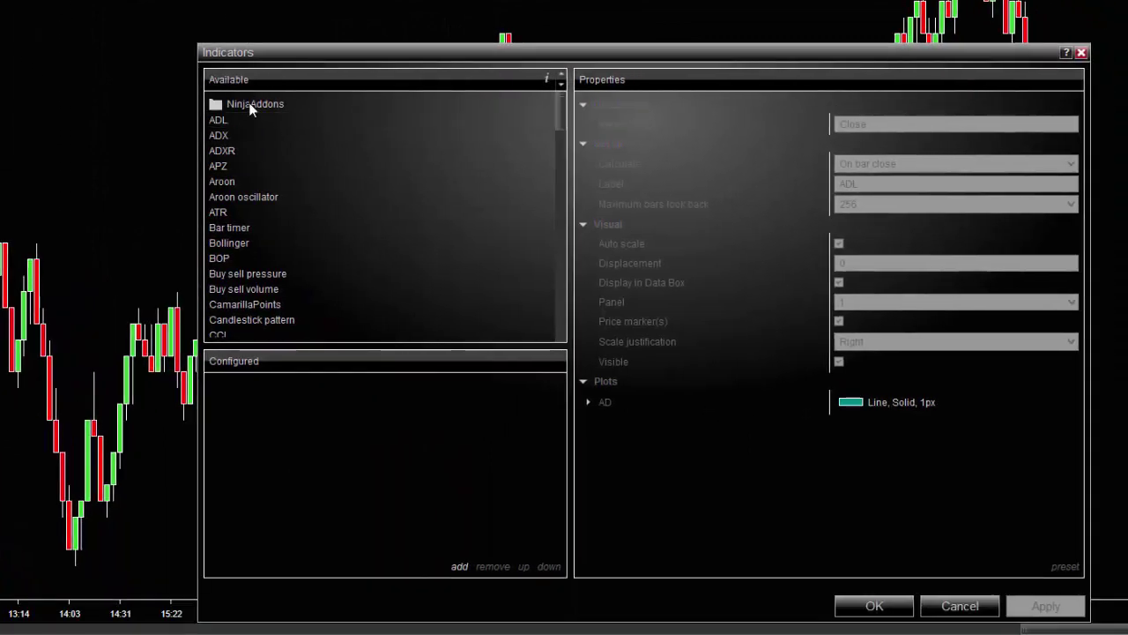
Add Elliott Indicator 5.25 from NinjaAddons to the ES chart with Swing strength set to Big
double_click(248, 104)
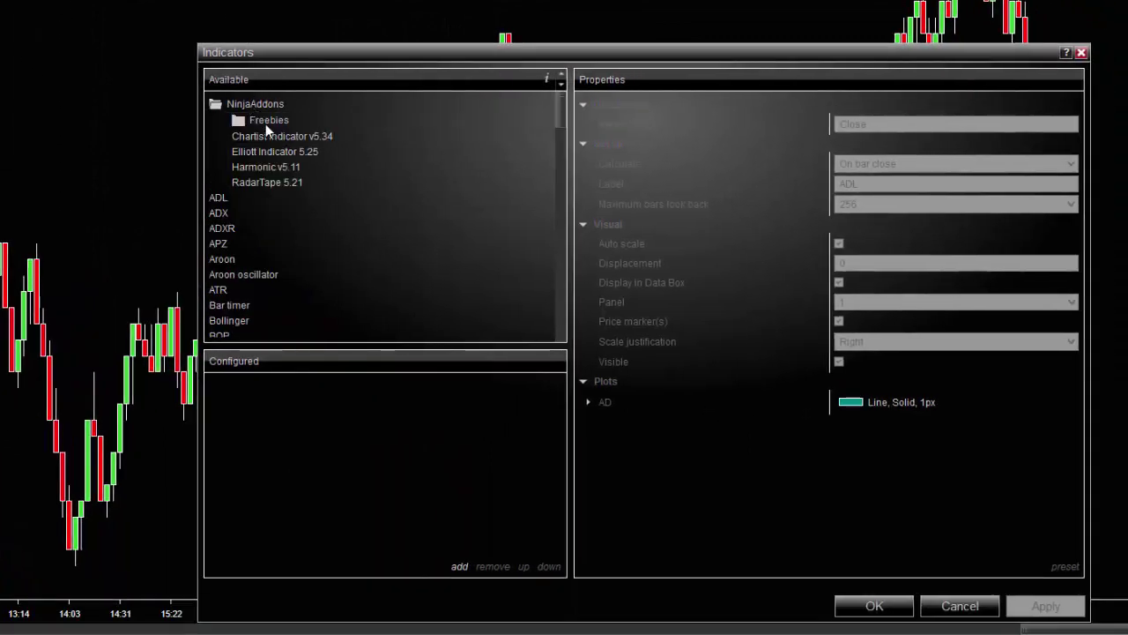
double_click(266, 151)
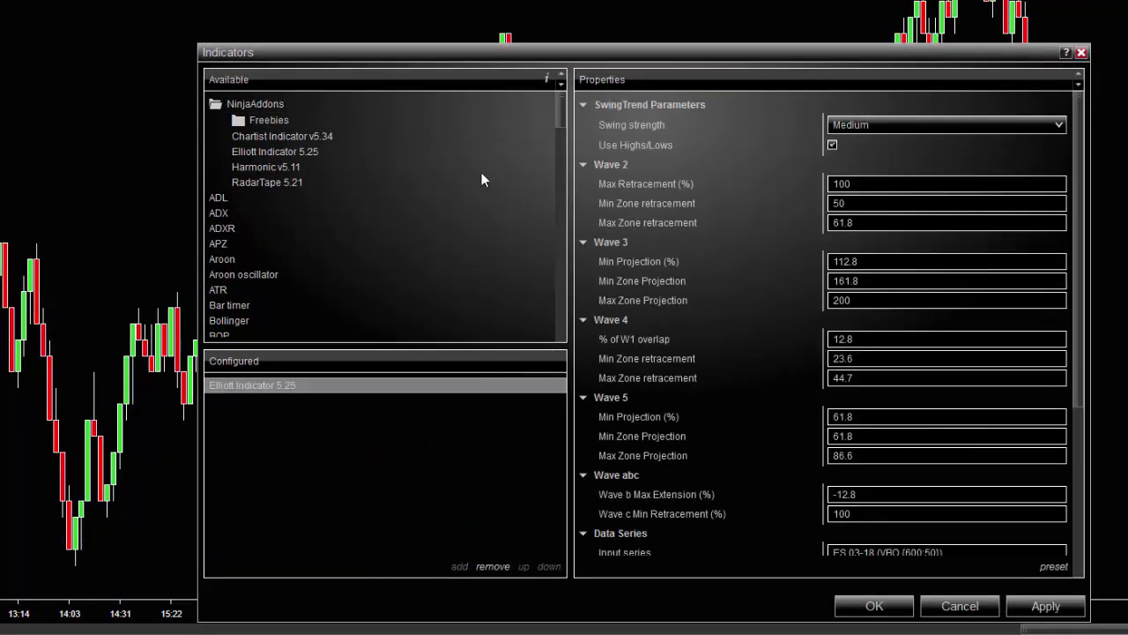
left_click(913, 134)
left_click(855, 193)
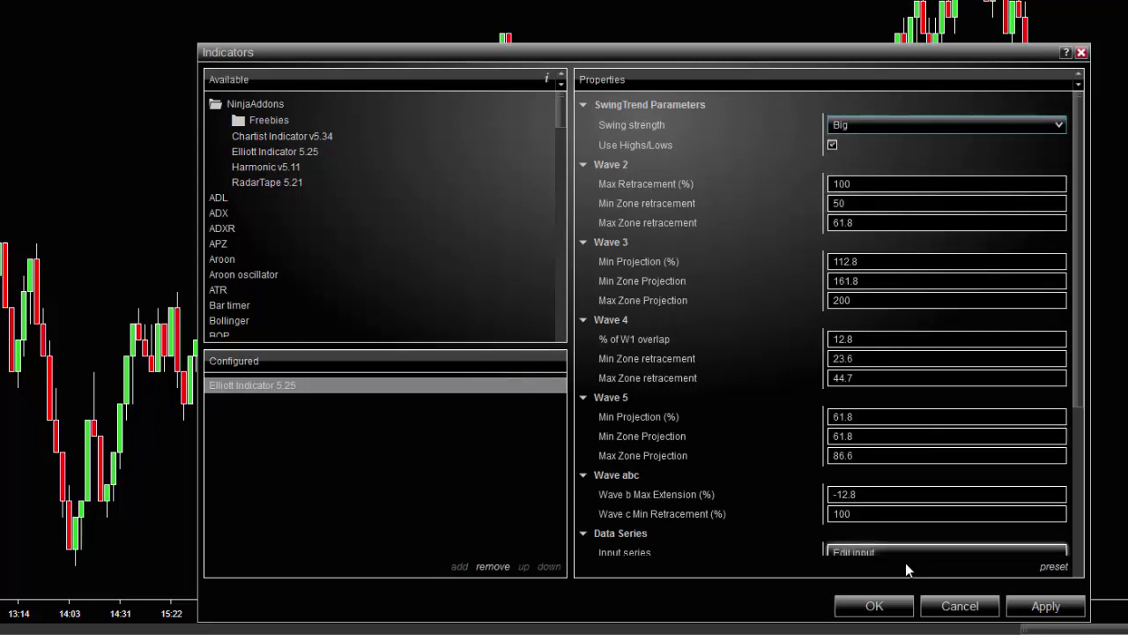
left_click(882, 608)
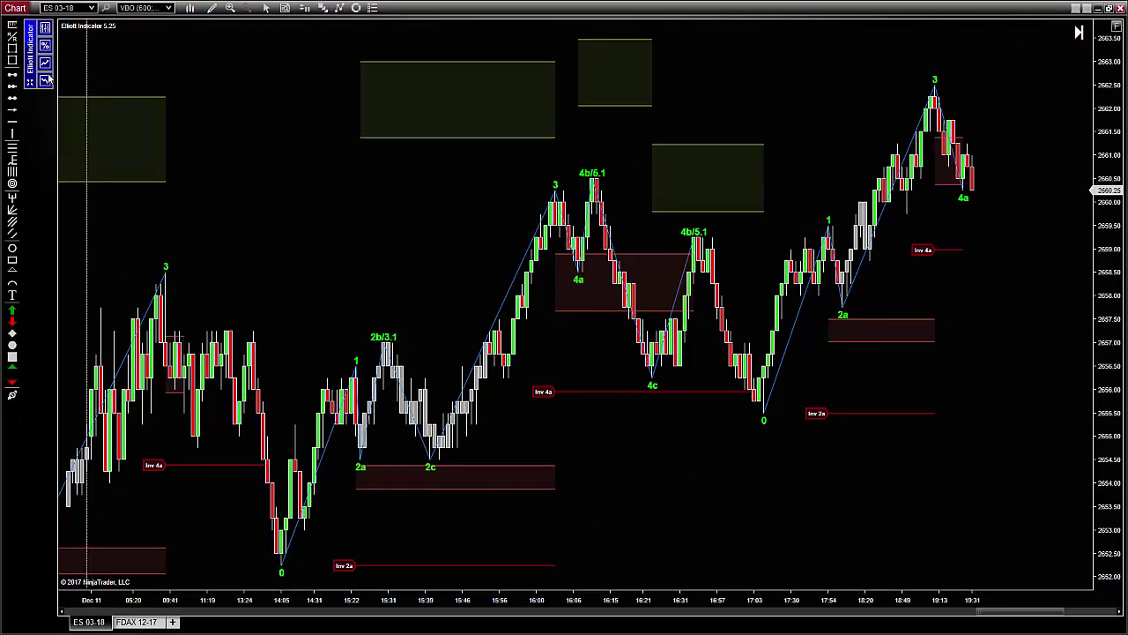
Open the Elliott indicator's settings panel and view the Bearish Count Zone Display options
left_click(46, 67)
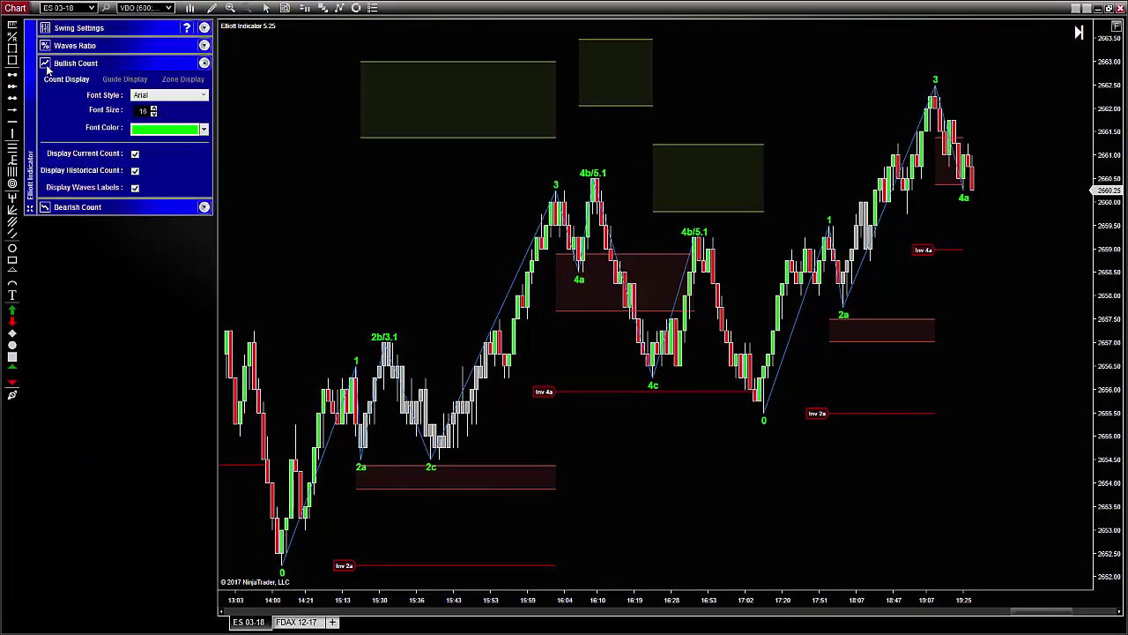
left_click(204, 207)
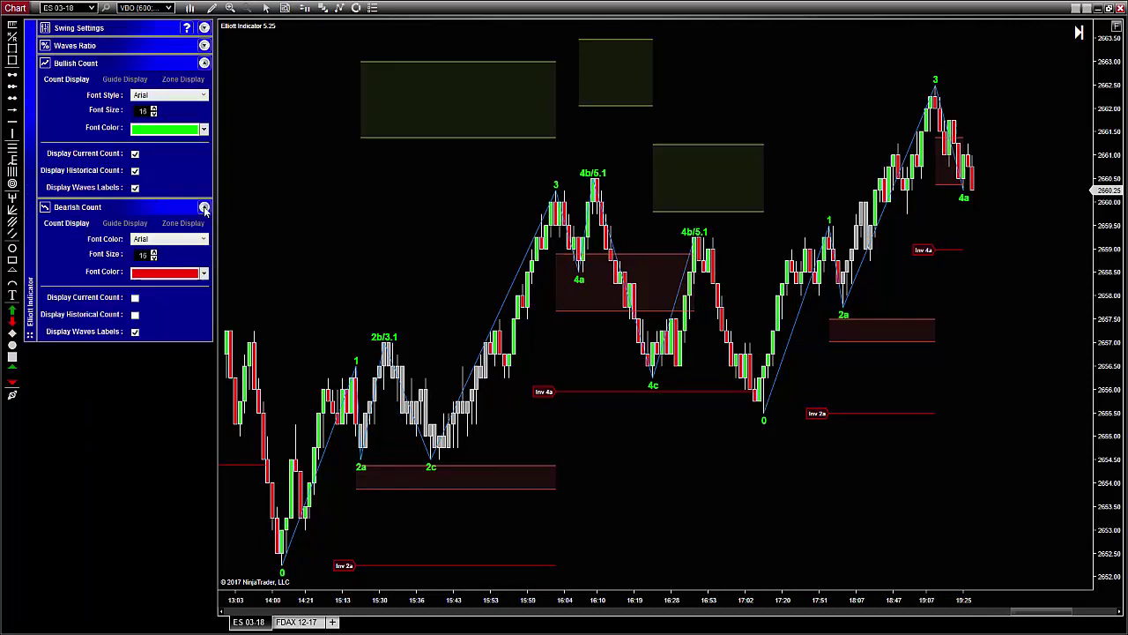
left_click(183, 223)
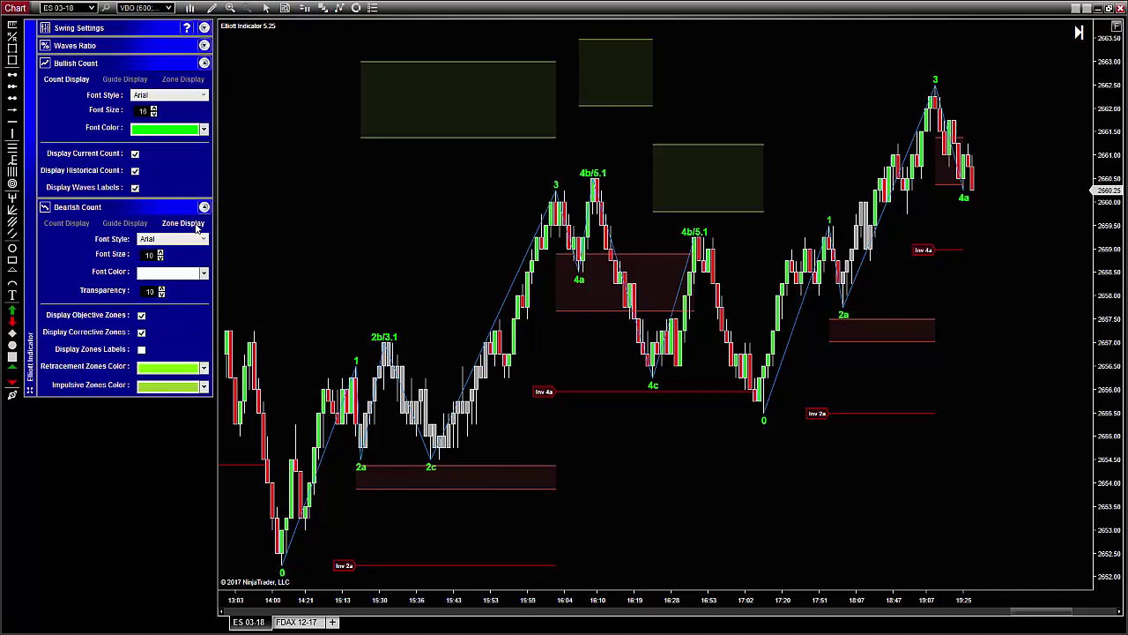
In Bullish Count Zone Display, turn on zone labels with the Cambria Math font
left_click(204, 206)
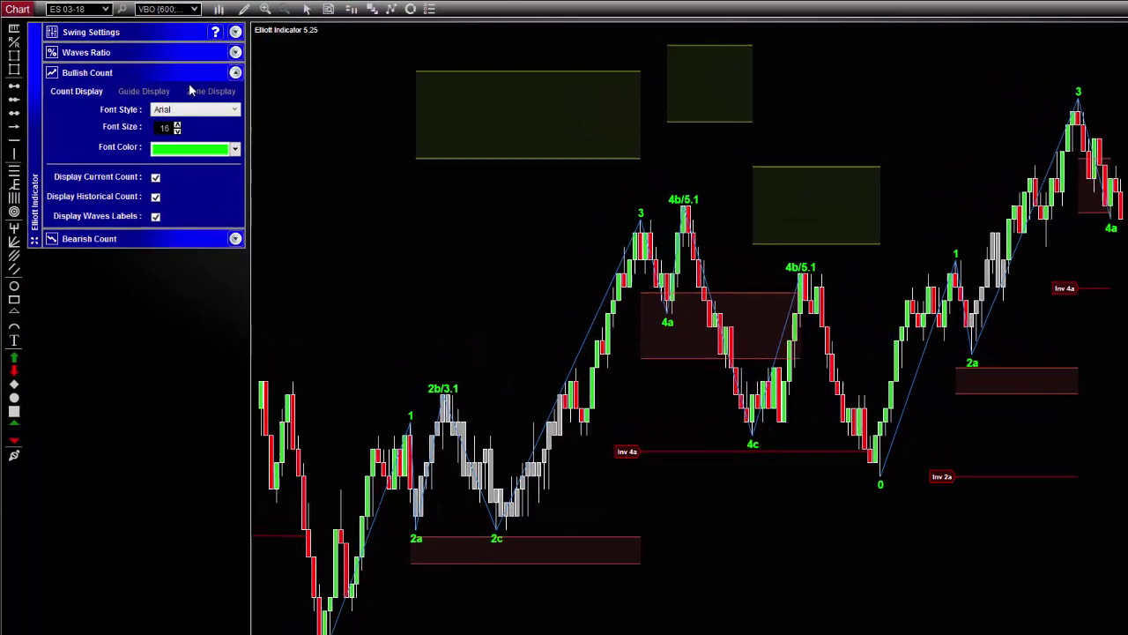
left_click(228, 105)
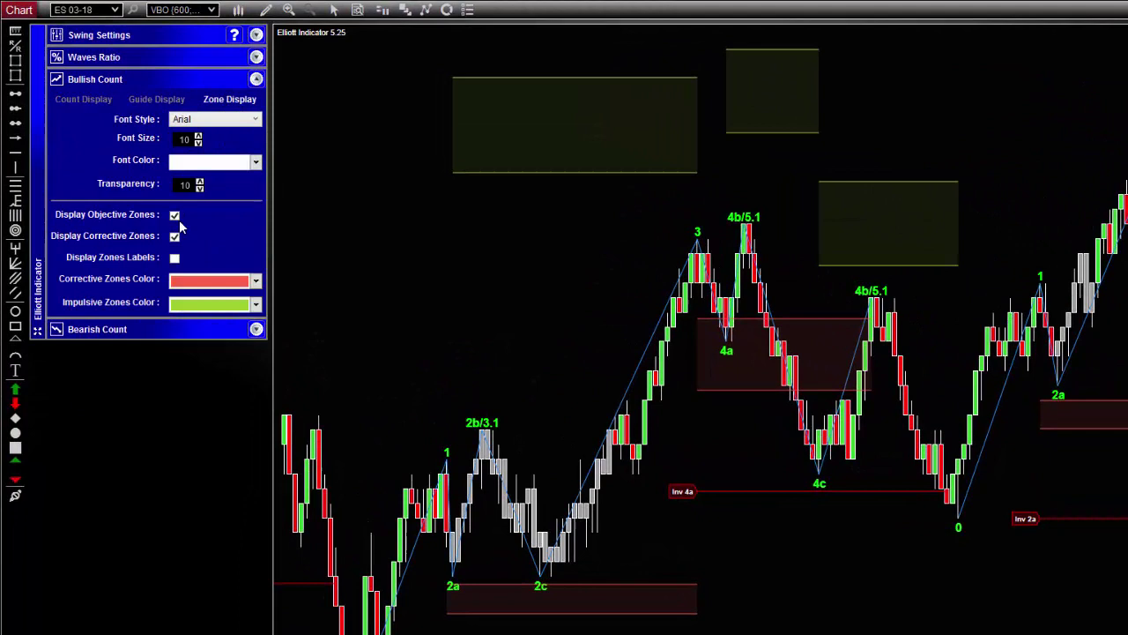
left_click(175, 260)
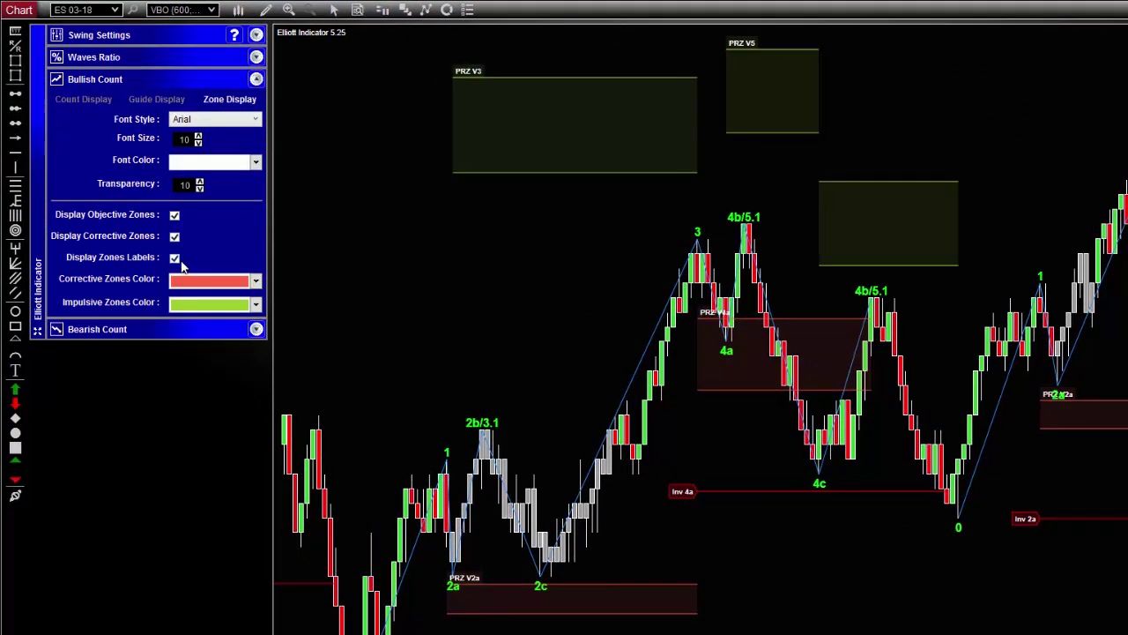
left_click(253, 120)
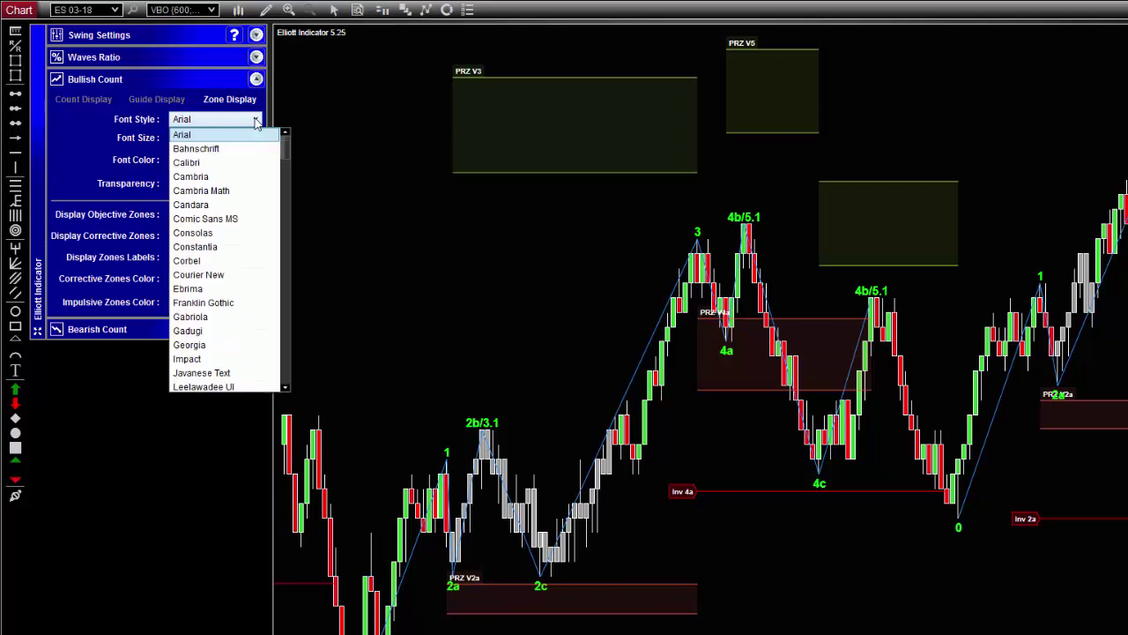
left_click(216, 193)
left_click(242, 125)
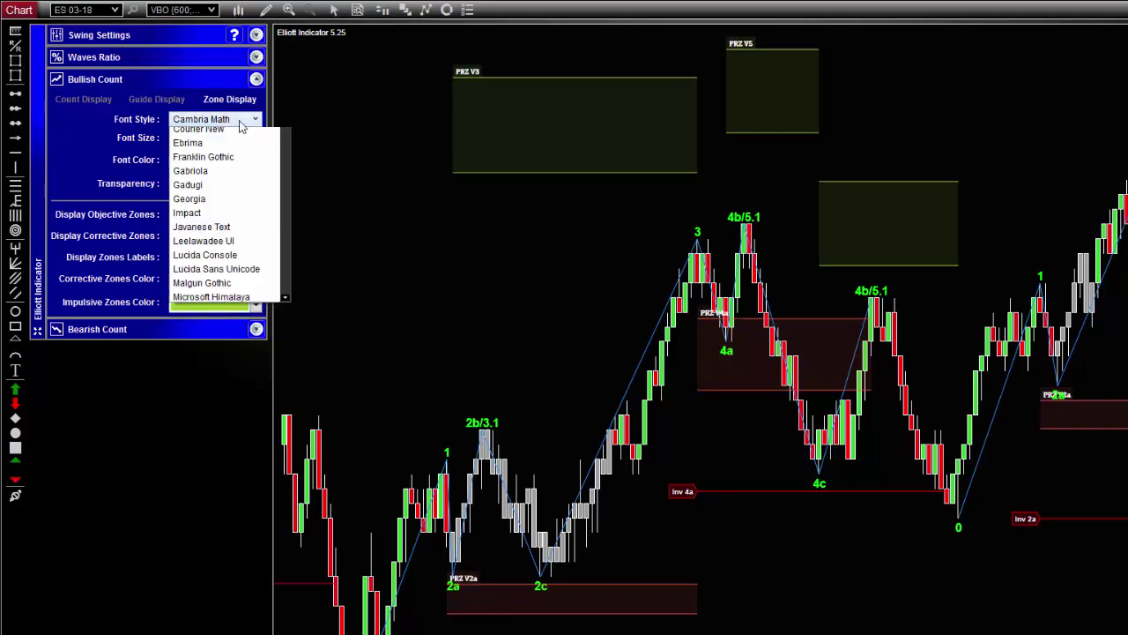
left_click(241, 126)
Set zone label size 15, font colour AliceBlue, and zone transparency 50
left_click(198, 135)
left_click(198, 135)
left_click(199, 134)
left_click(198, 135)
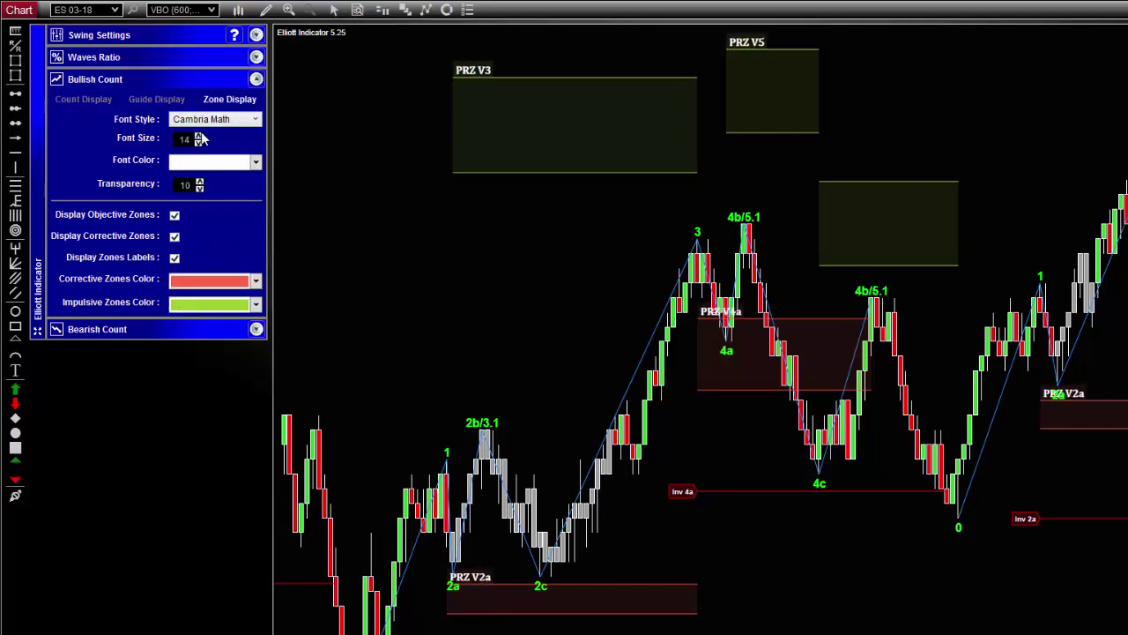
left_click(198, 134)
left_click(211, 162)
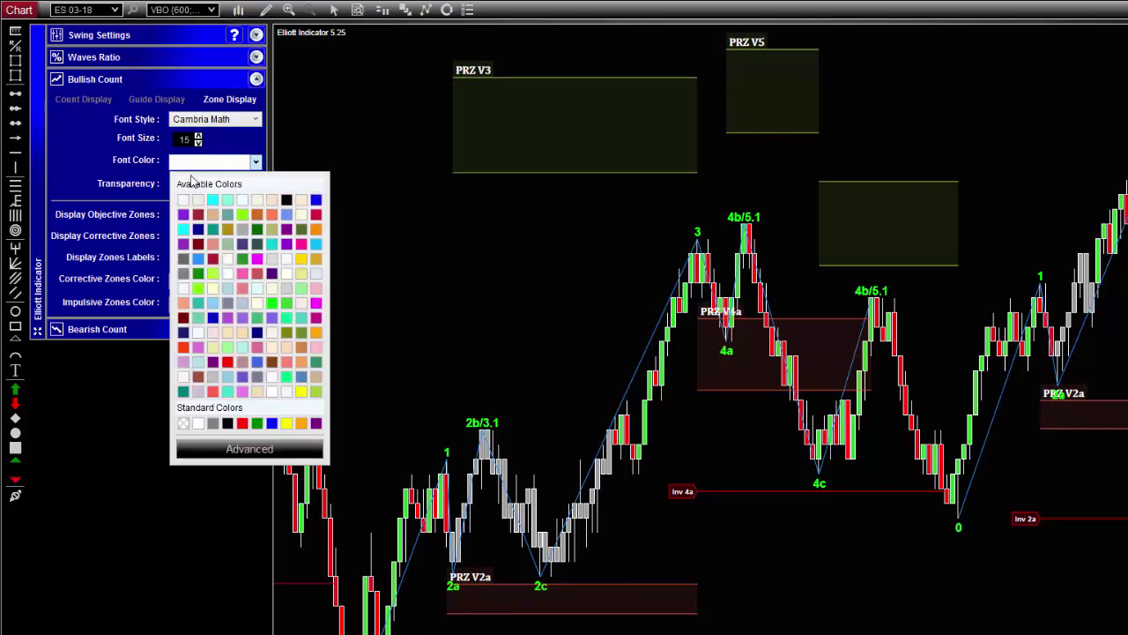
left_click(183, 229)
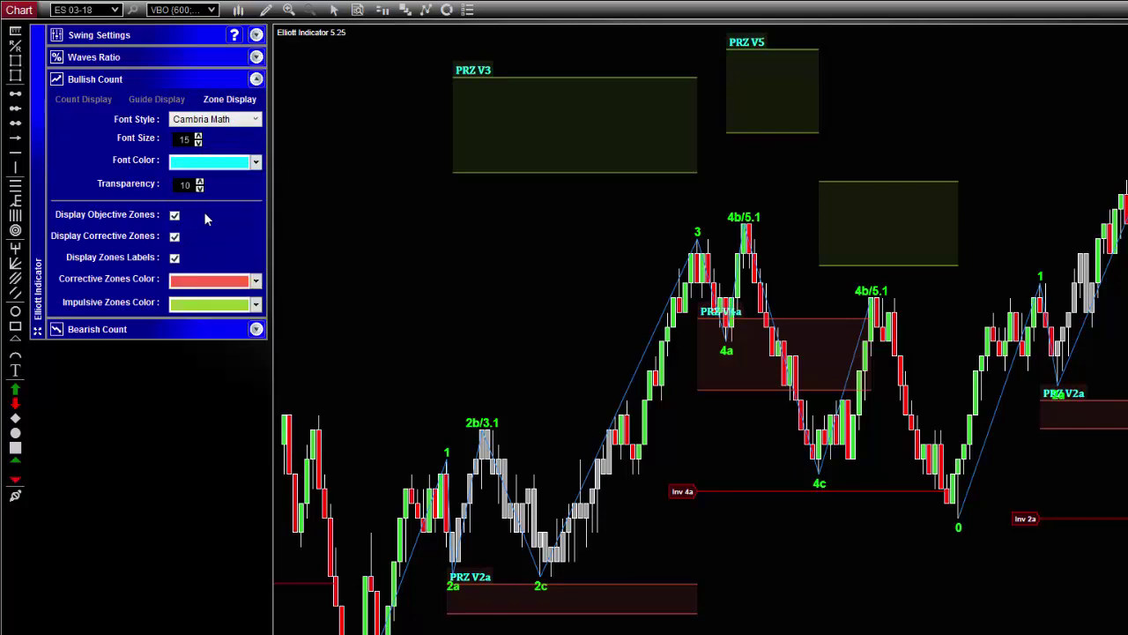
left_click(198, 188)
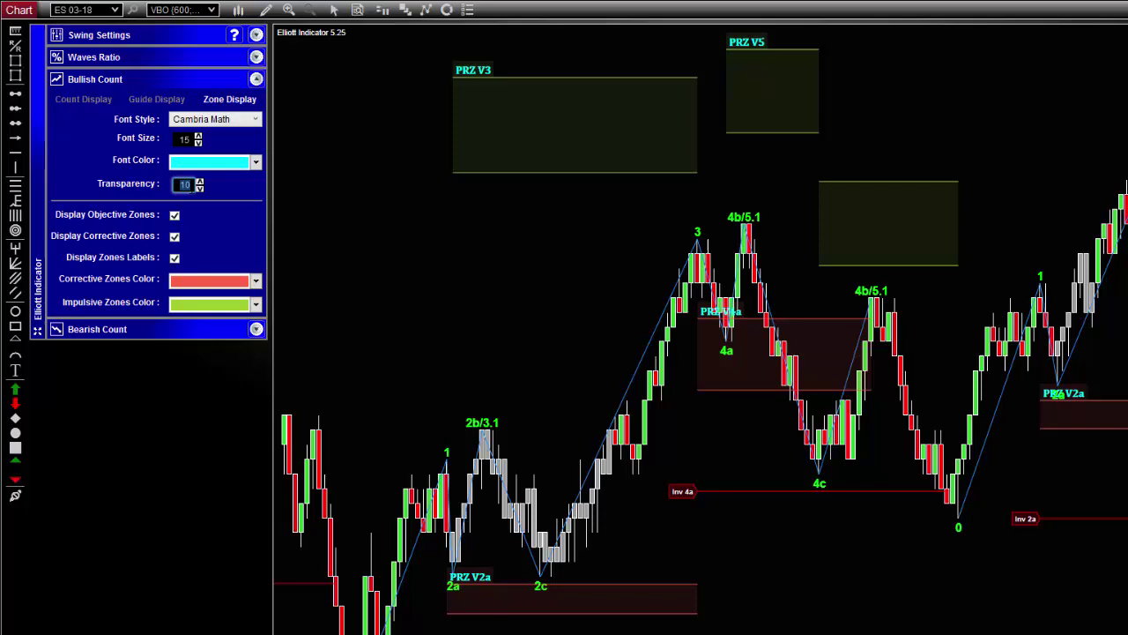
type("50")
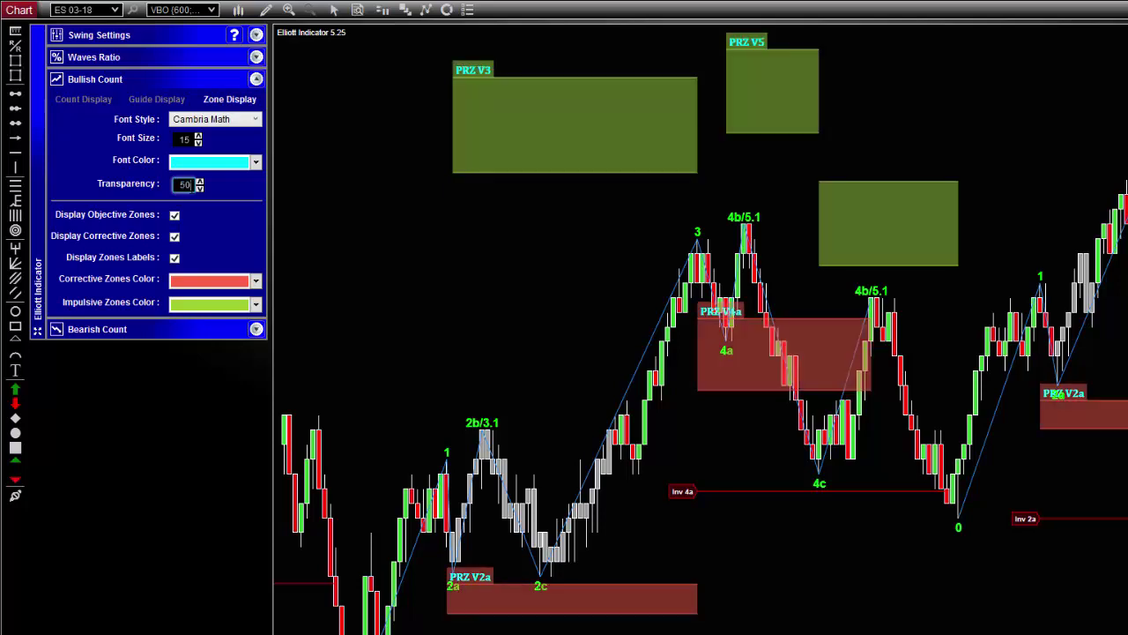
left_click(211, 161)
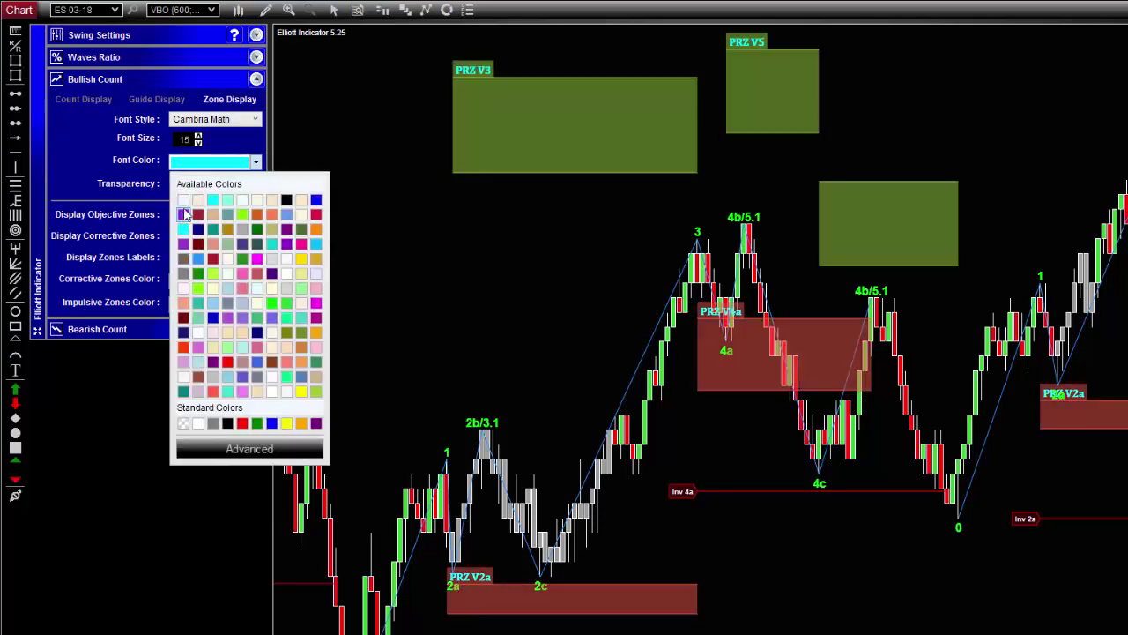
left_click(183, 201)
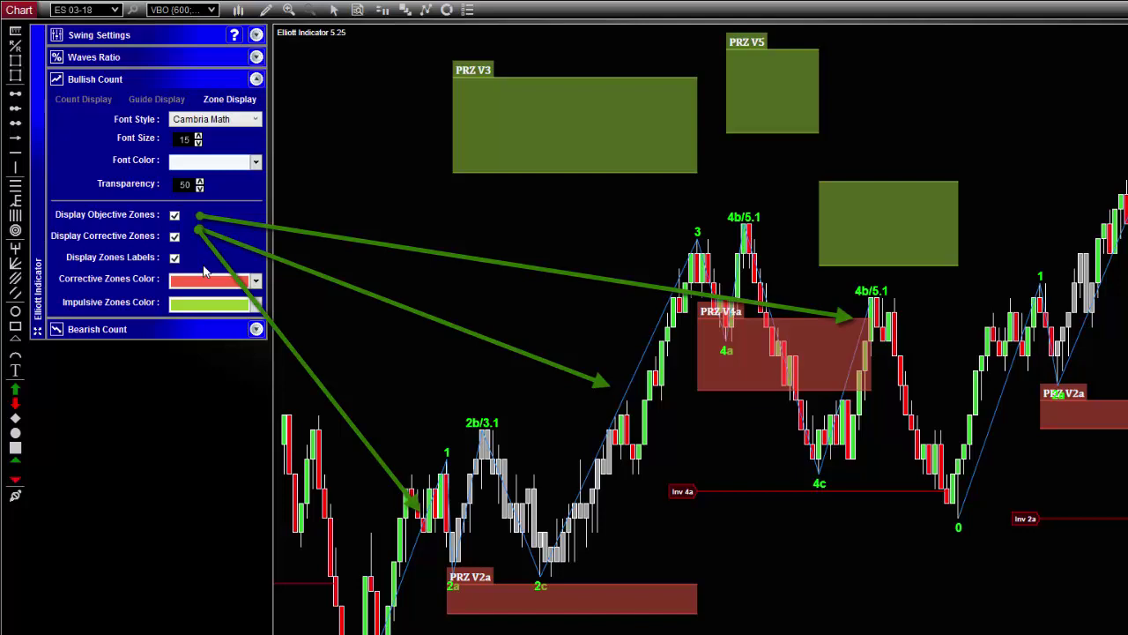
left_click(175, 214)
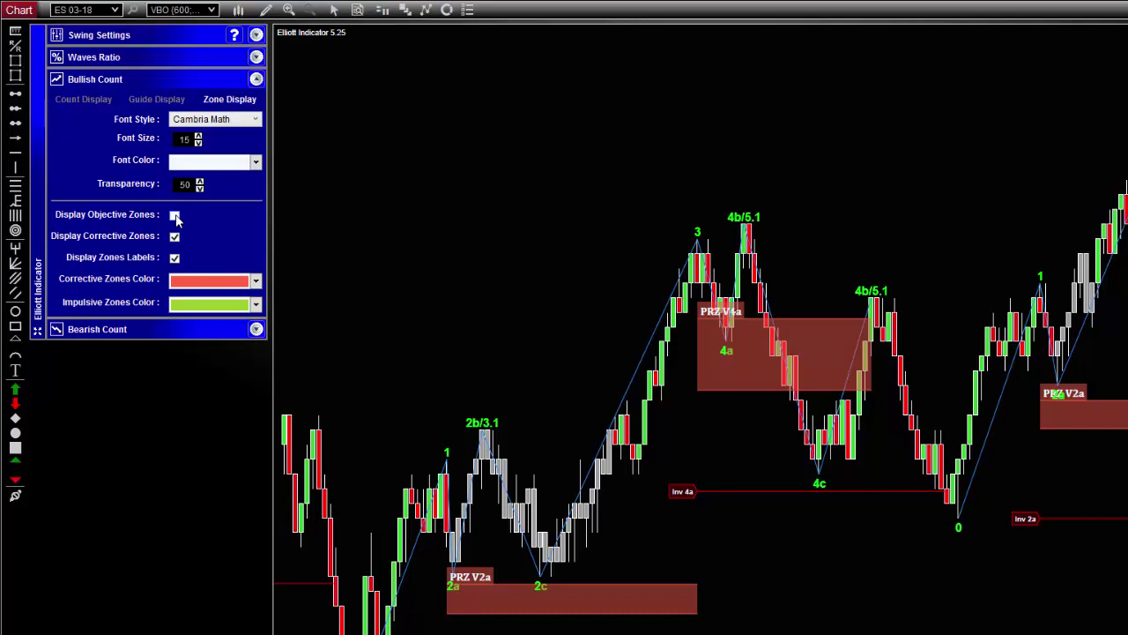
left_click(174, 236)
left_click(175, 236)
Keep the green objective zones shown and untick Display Corrective Zones to hide the red ones
left_click(174, 214)
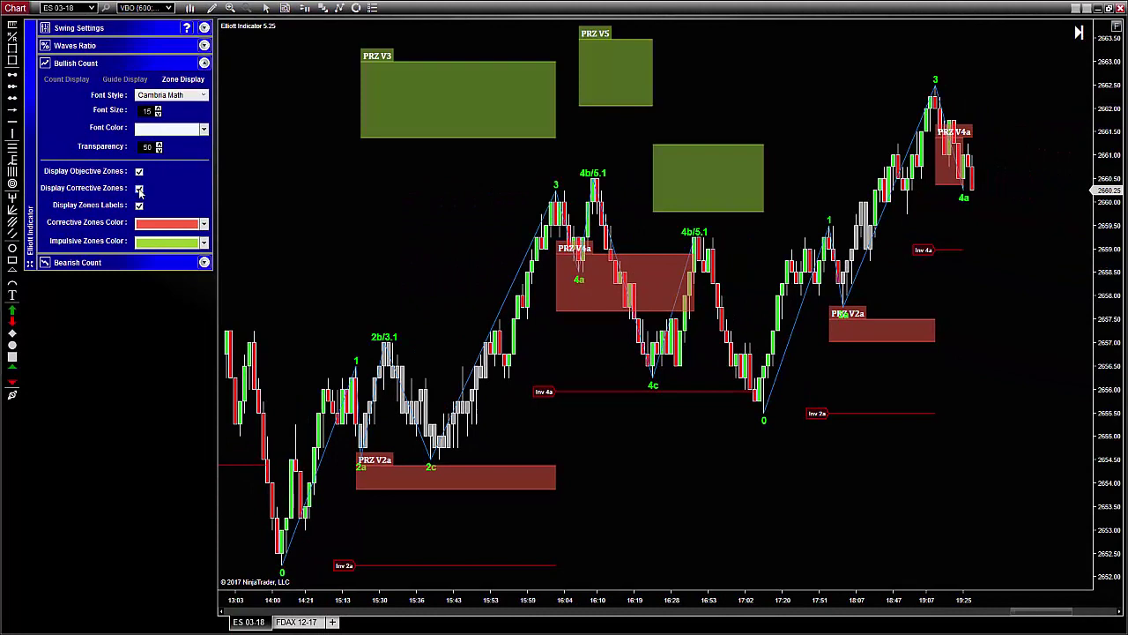
left_click(139, 189)
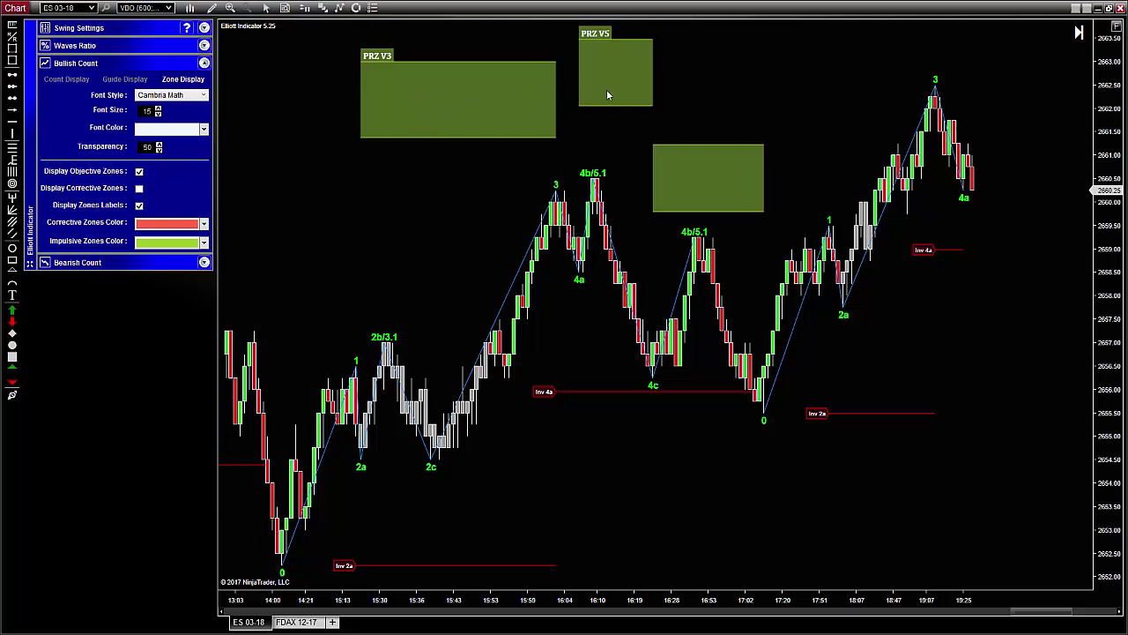
Expand Waves Ratio to review the Wave3 and Wave5 projection zones, toggling objective zones off and on
left_click(203, 46)
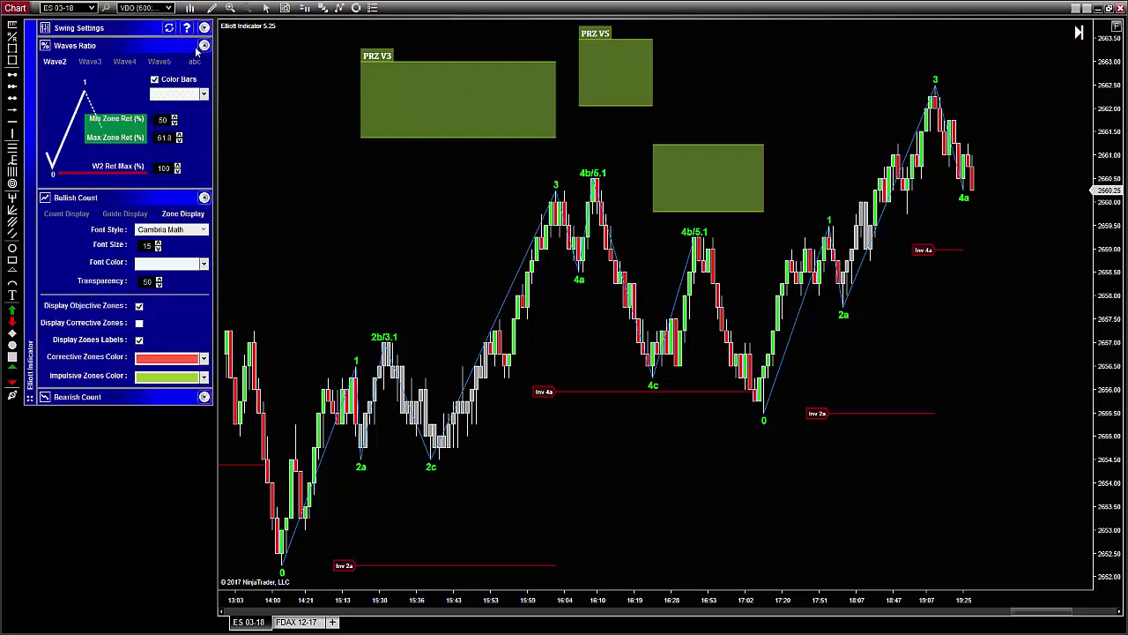
left_click(97, 65)
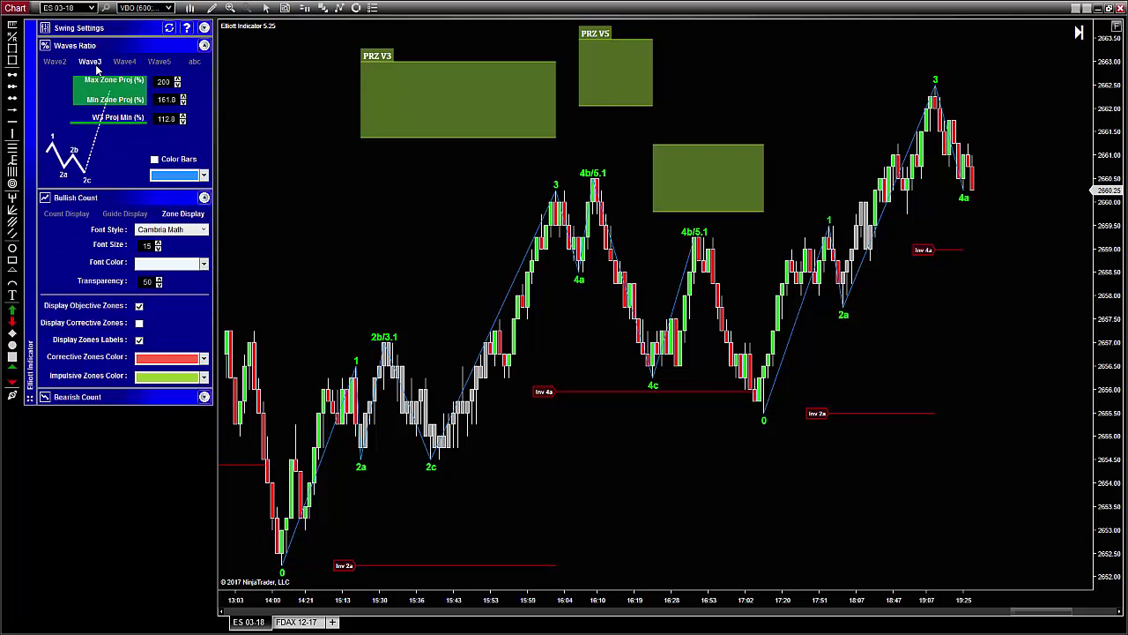
left_click(161, 63)
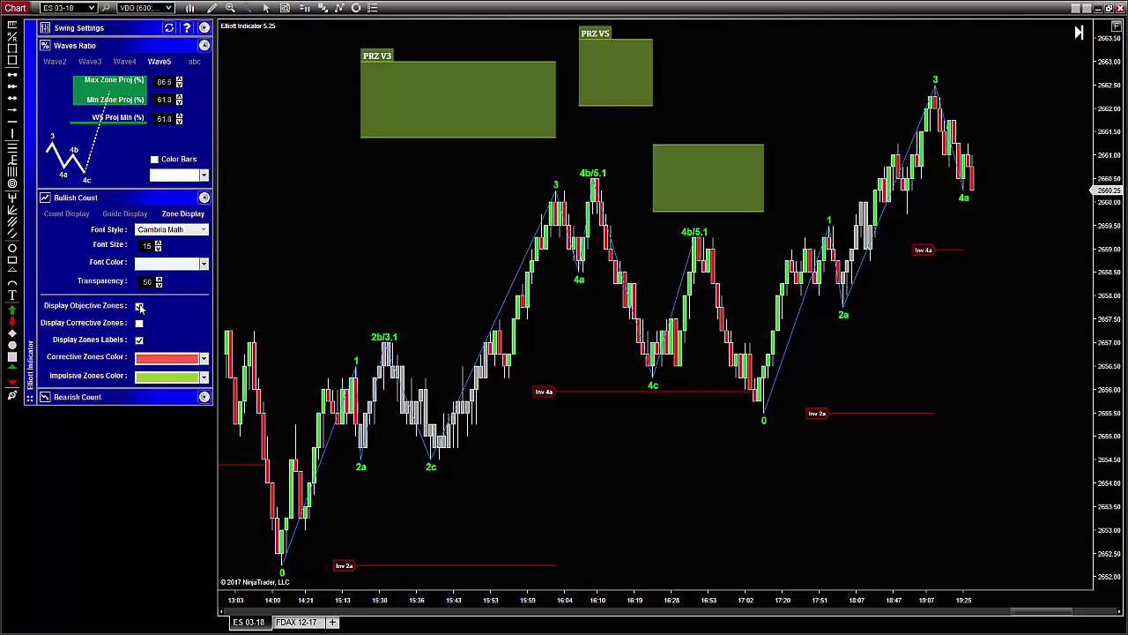
left_click(139, 306)
left_click(140, 306)
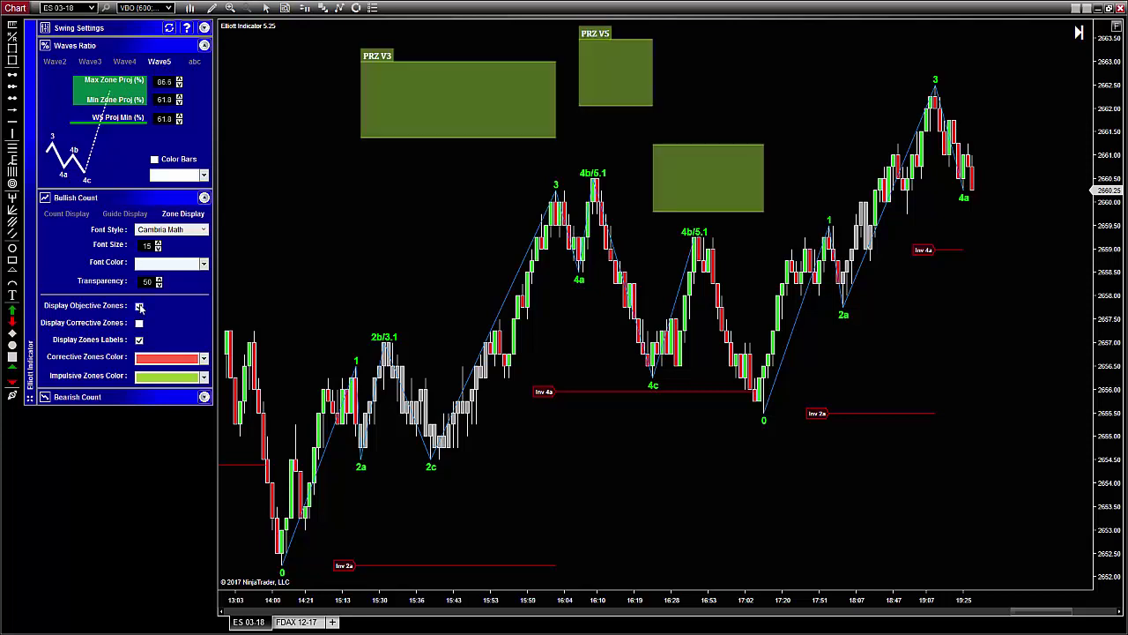